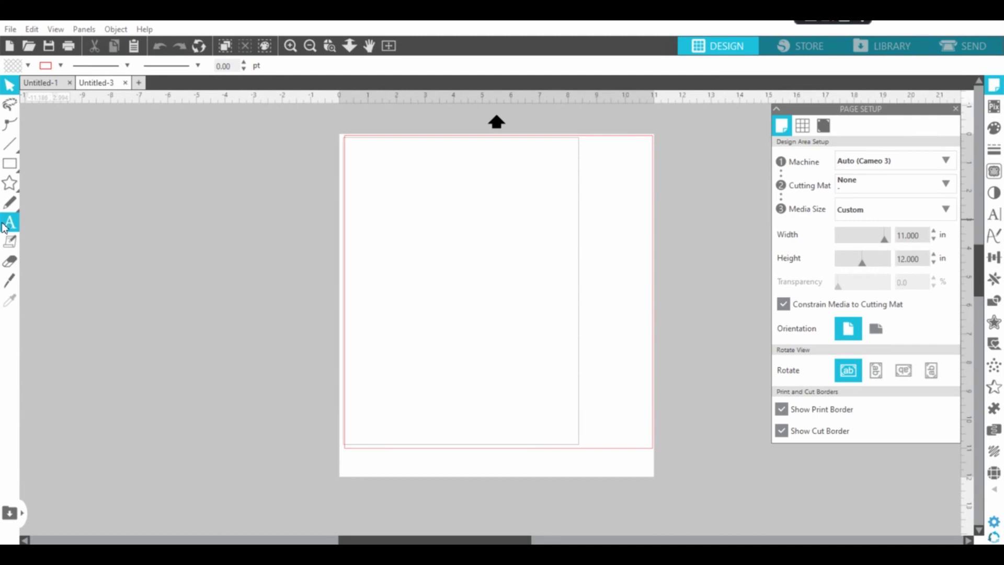
Step: Add a text box on the page with the name Darrell in the Dubai font
click(10, 226)
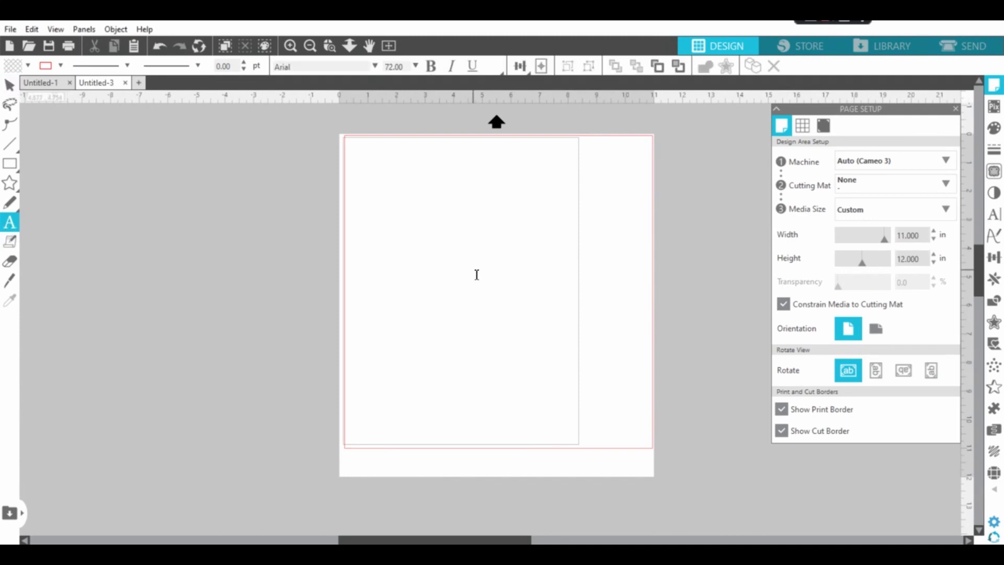
click(379, 272)
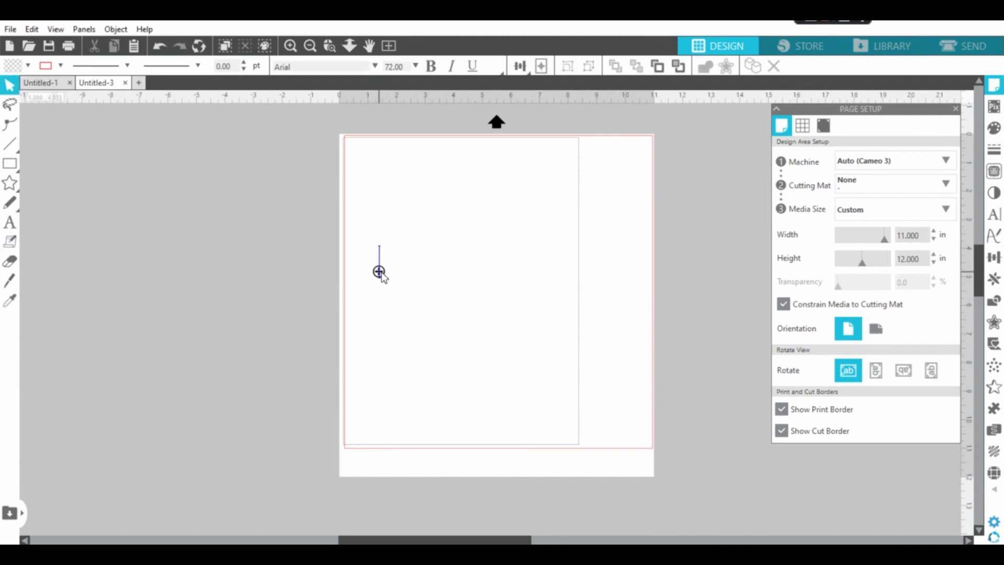
click(993, 218)
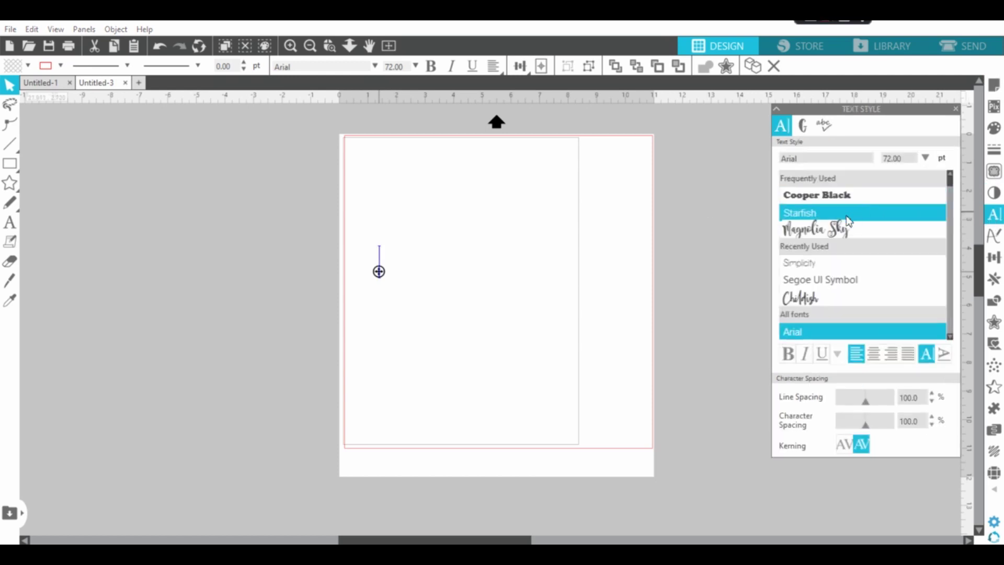
click(838, 280)
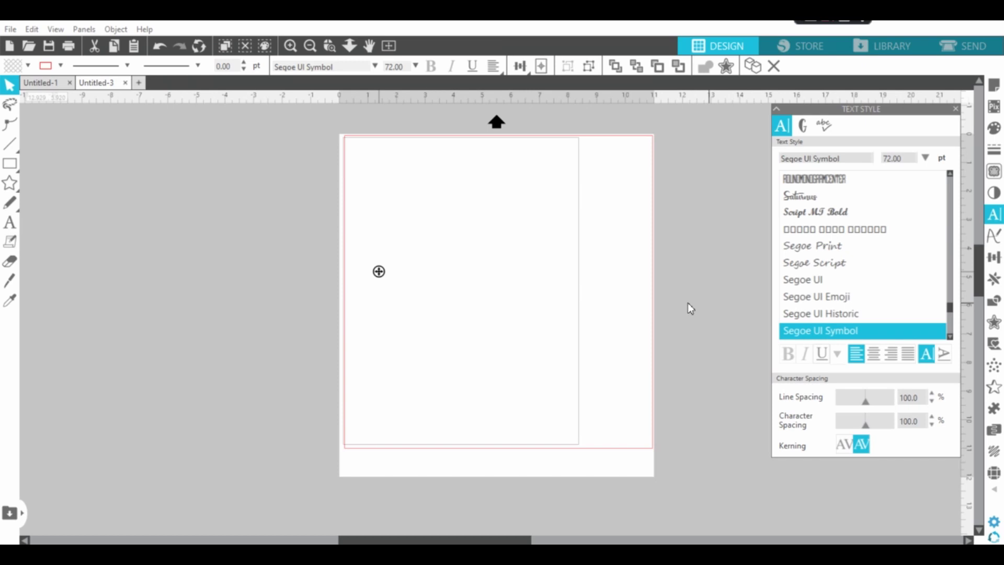
click(381, 269)
key(d)
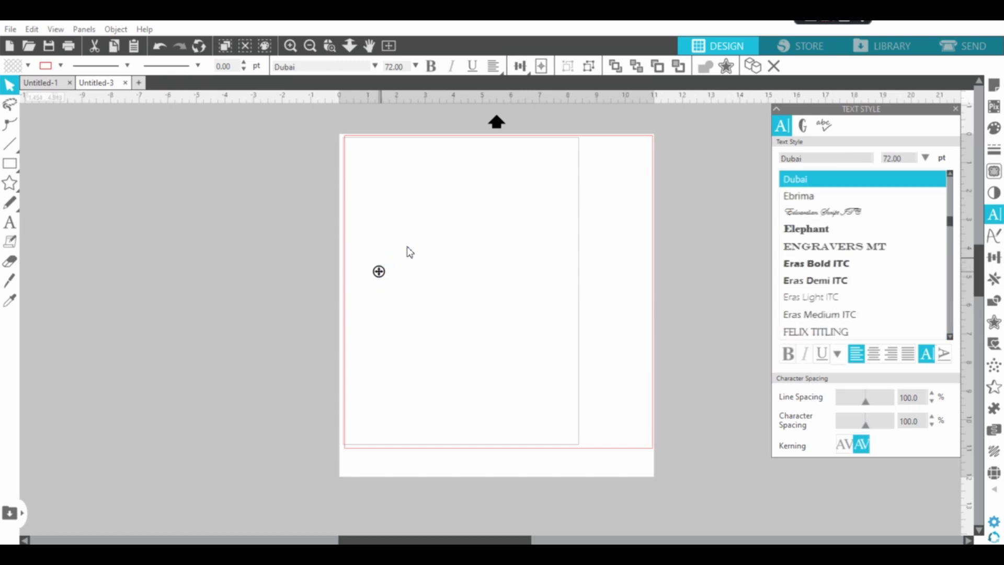
click(379, 271)
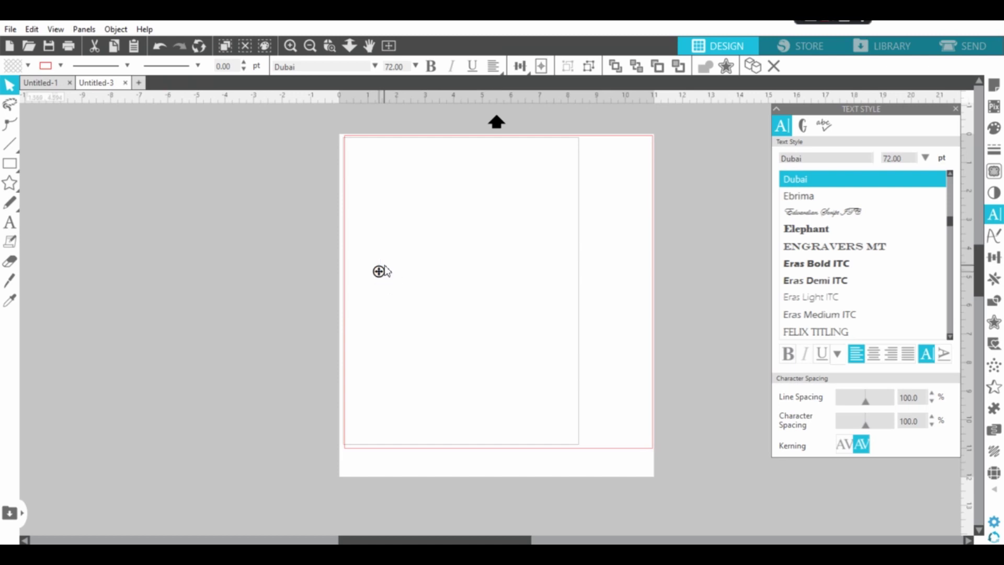
text(D)
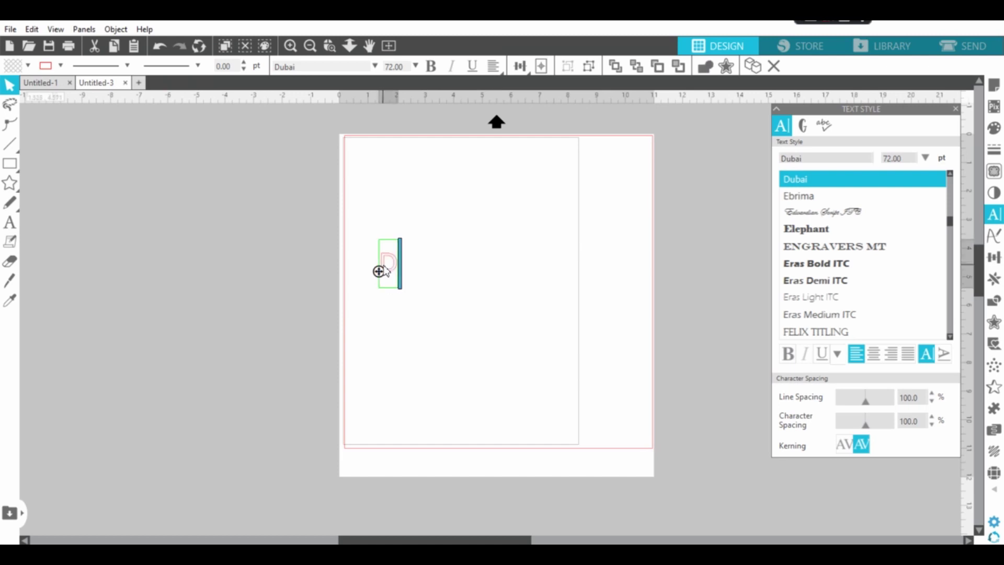
text(arrell)
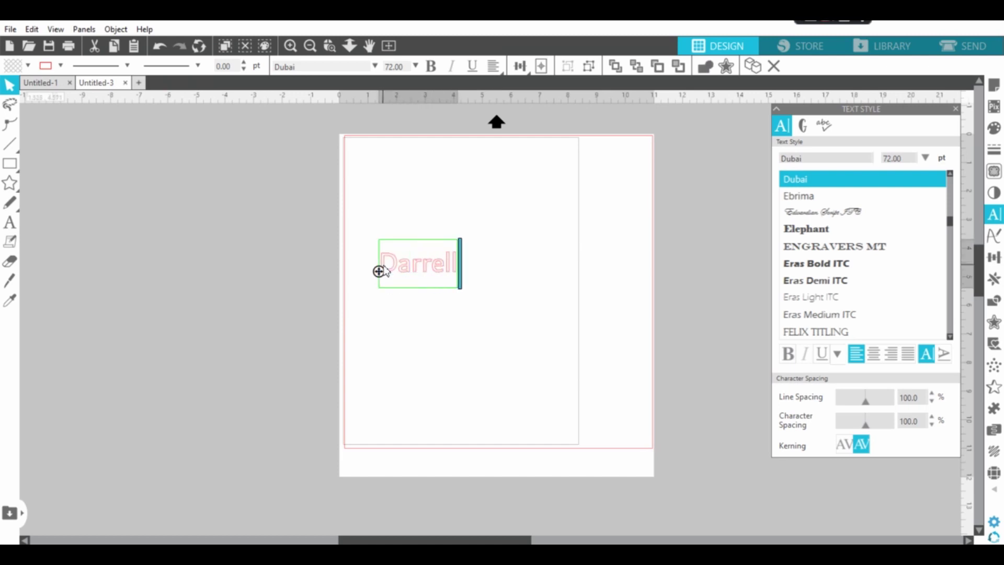
click(411, 344)
click(419, 269)
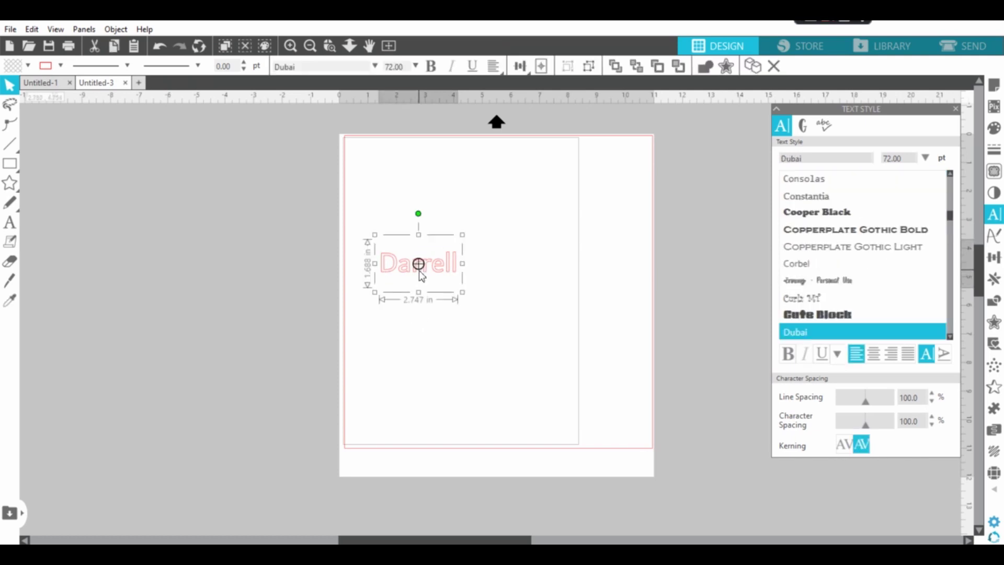
Step: Widen Darrell's character spacing in steps from 105 to 120 percent
click(932, 417)
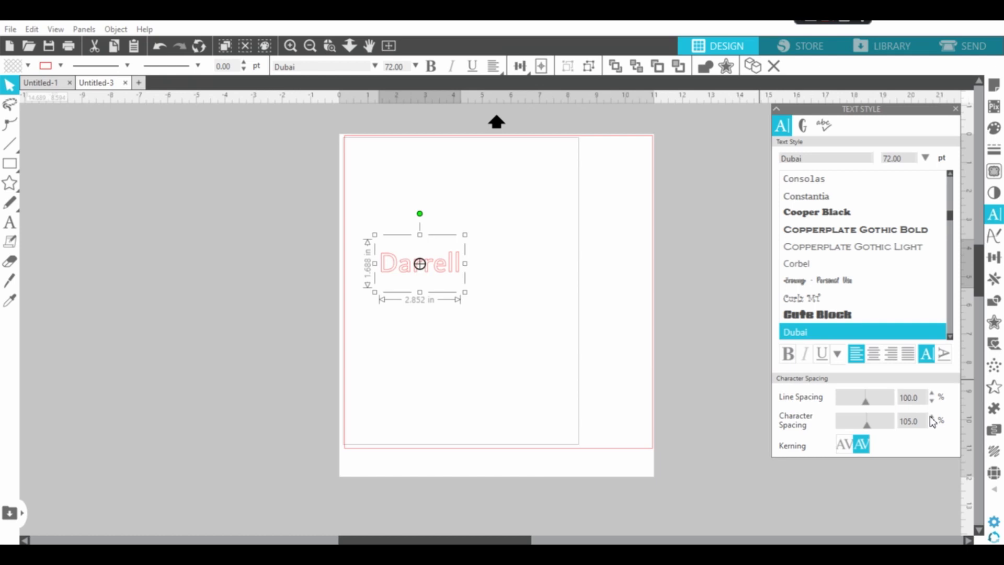
click(932, 418)
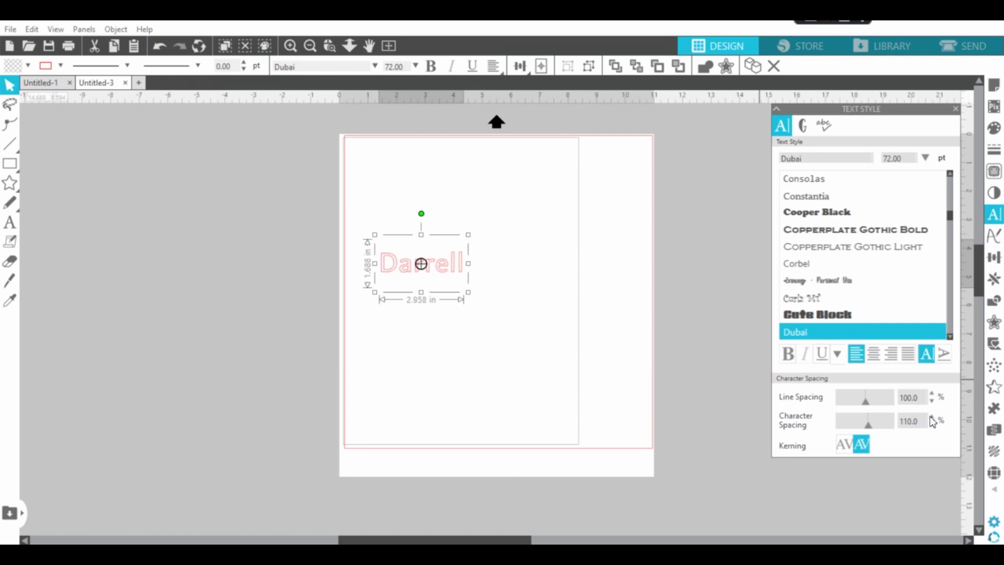
click(932, 417)
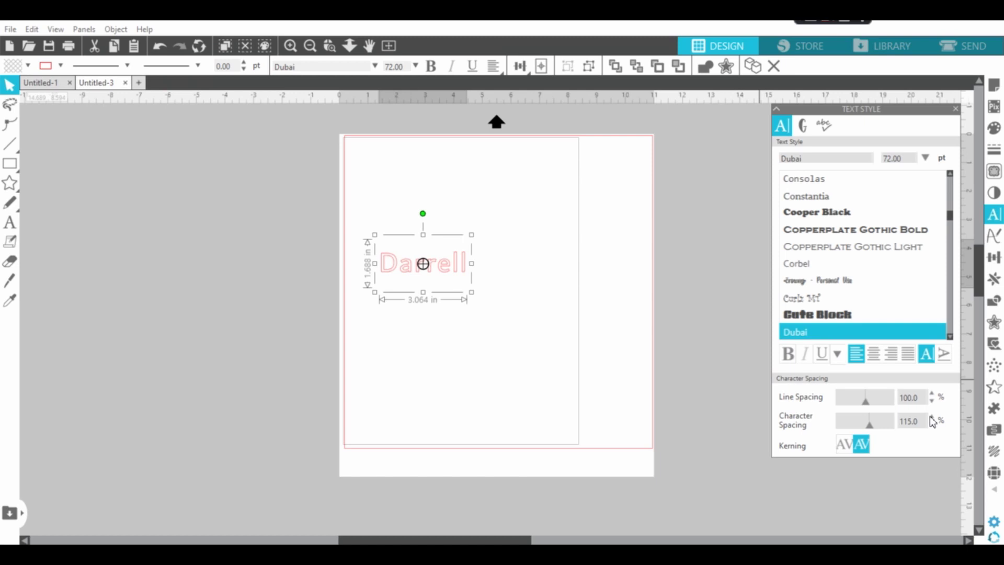
click(931, 418)
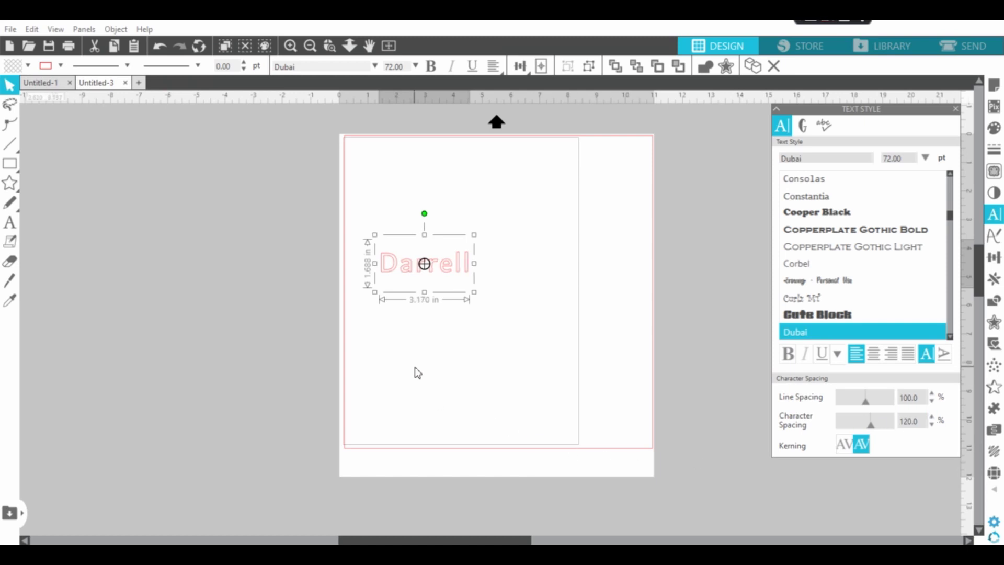
click(414, 370)
click(388, 266)
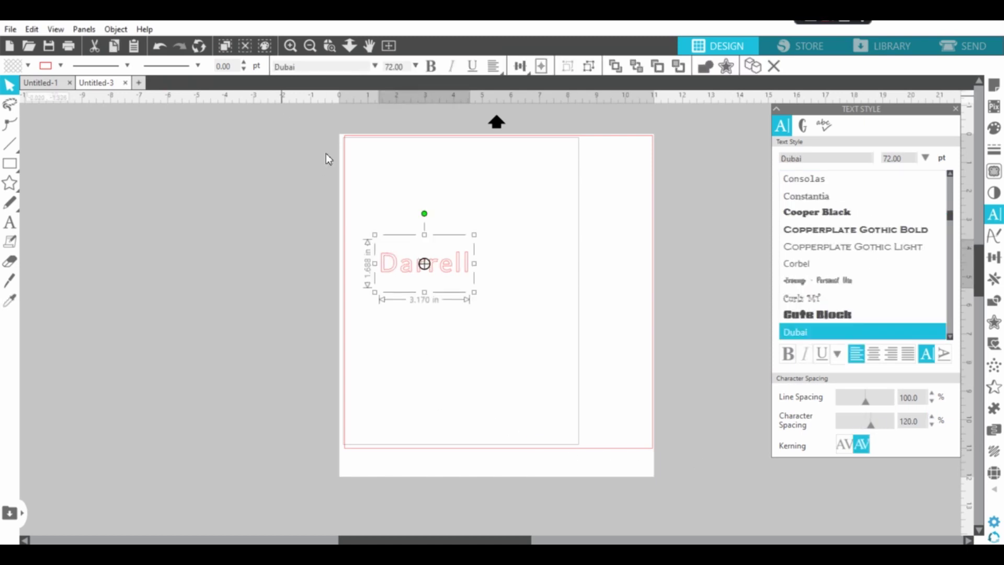
Step: Convert the Darrell text to a path and resize it to 2 inches wide
click(116, 29)
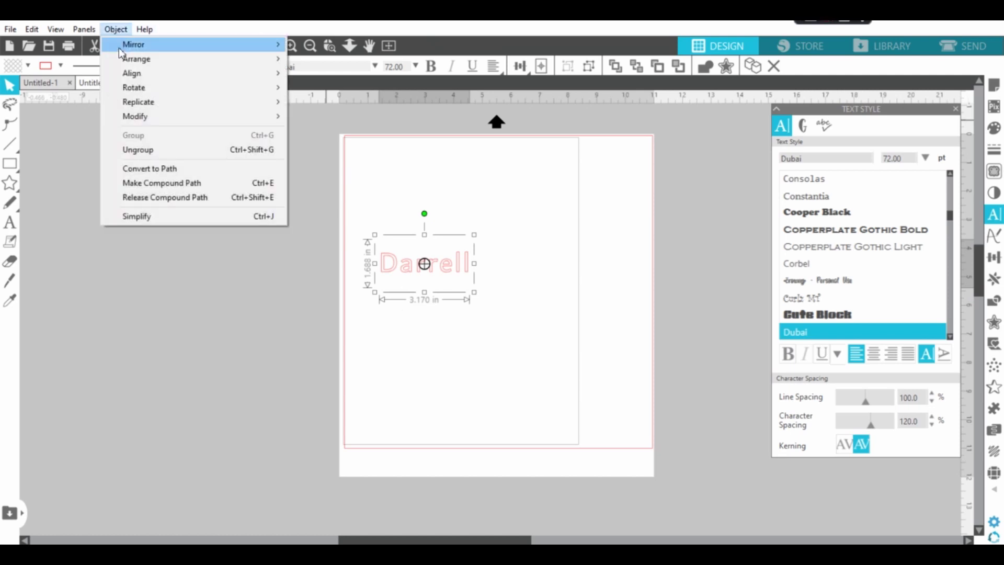
click(166, 178)
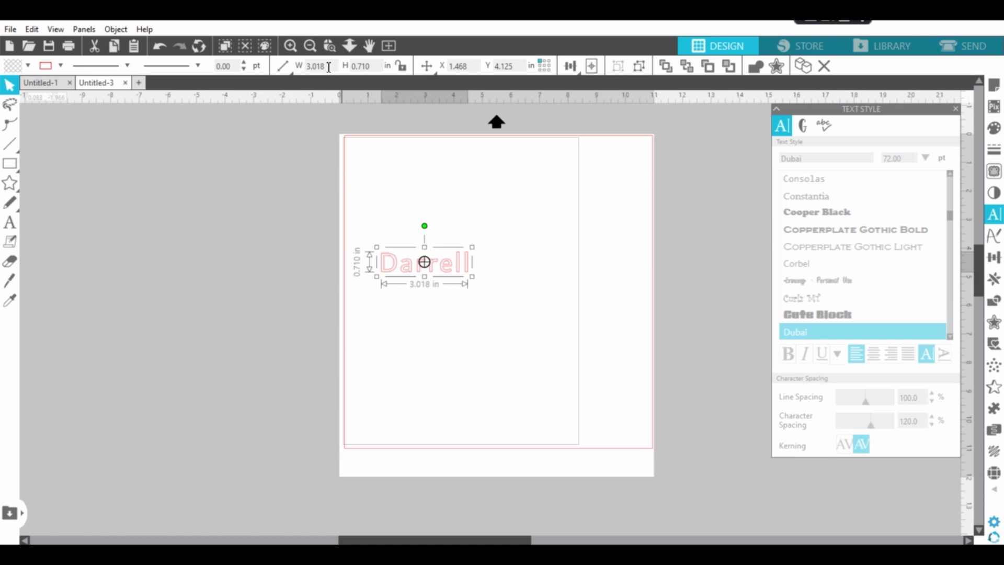
drag(328, 65, 296, 69)
text(2)
key(Return)
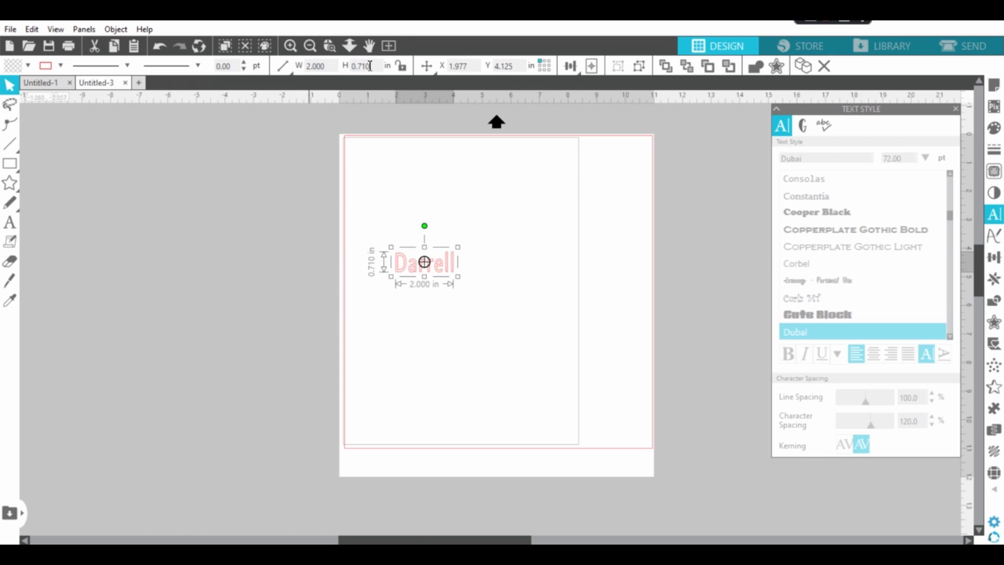
drag(379, 69, 346, 69)
key(BackSpace)
text(5)
Step: Fill the Darrell name with dark brown
click(420, 298)
click(421, 263)
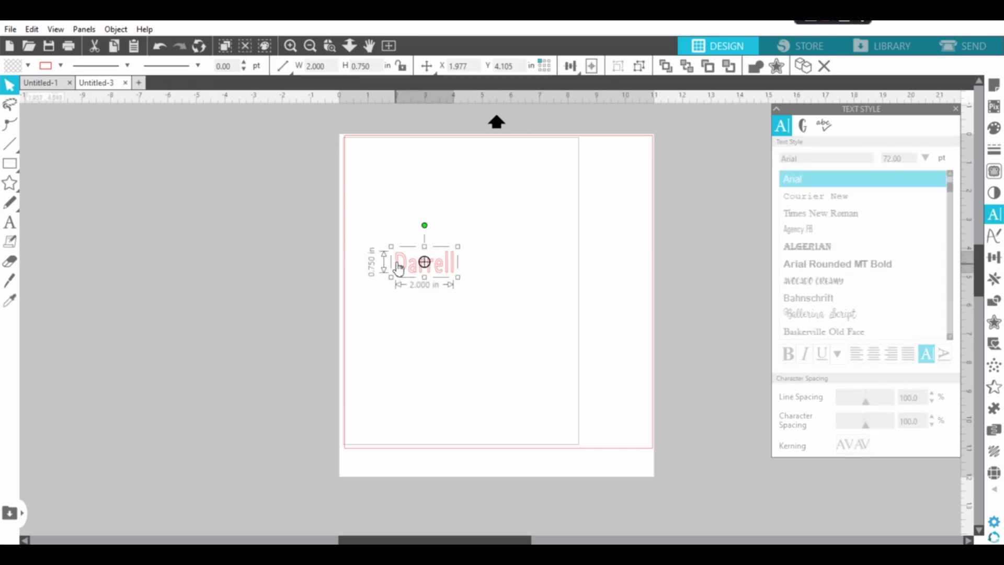
click(994, 129)
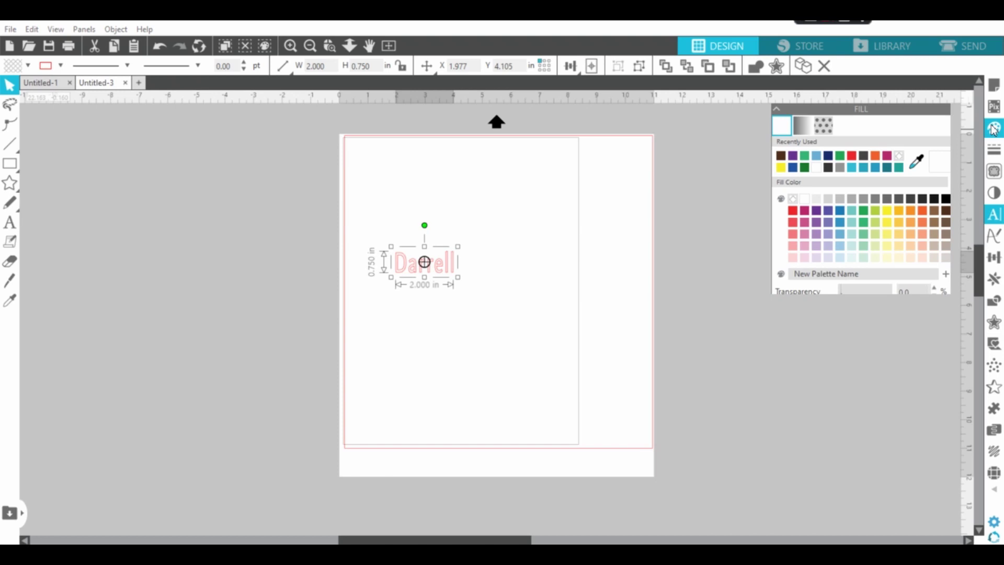
click(781, 157)
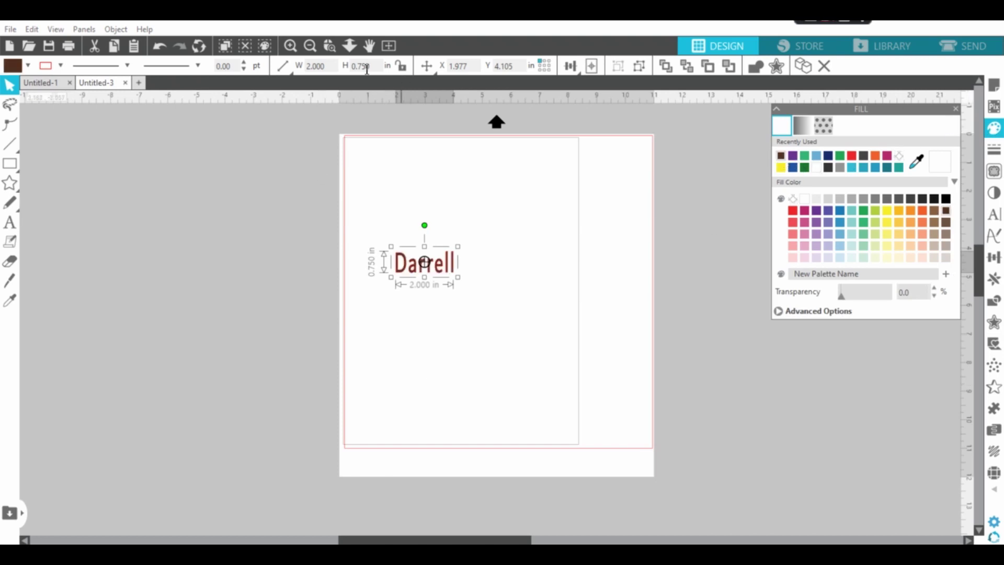
Step: Zoom in, duplicate Darrell, and drag the copy to the right of the original
click(291, 46)
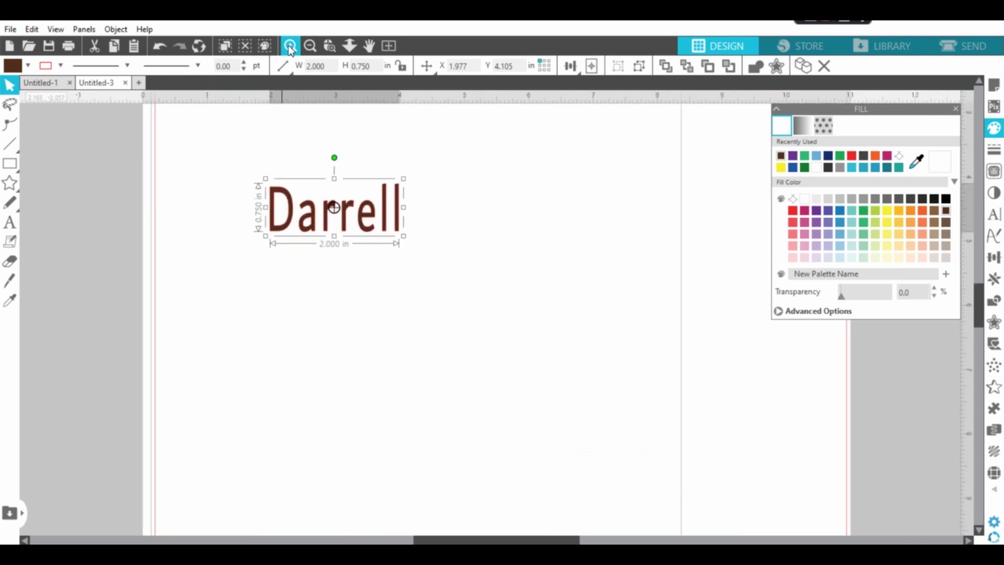
click(541, 345)
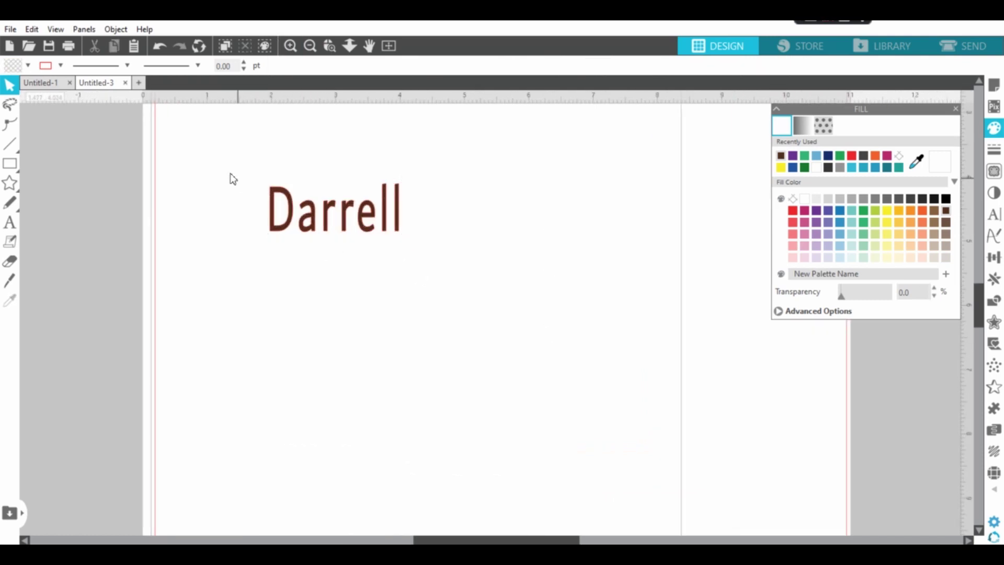
click(333, 207)
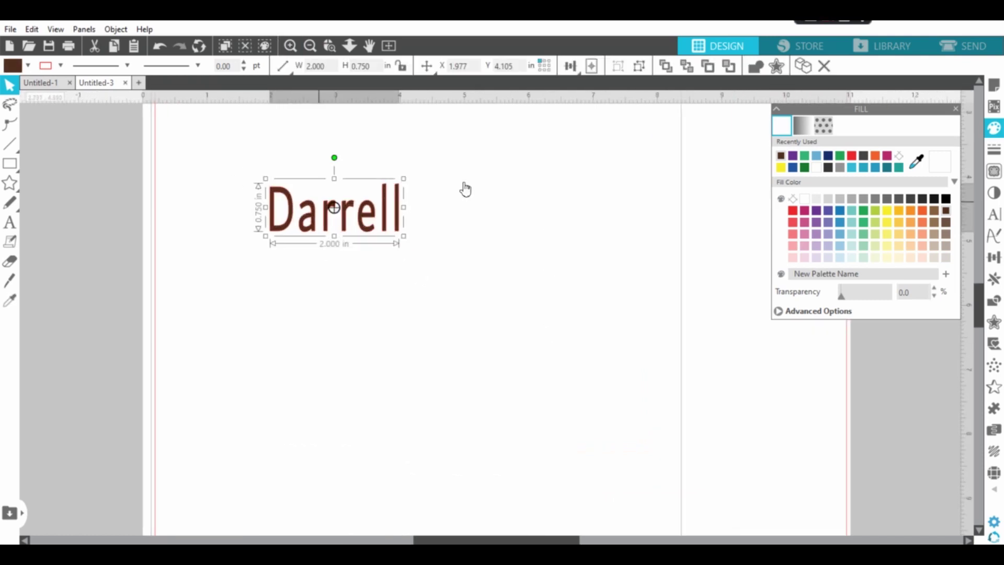
click(807, 68)
drag(389, 224, 522, 224)
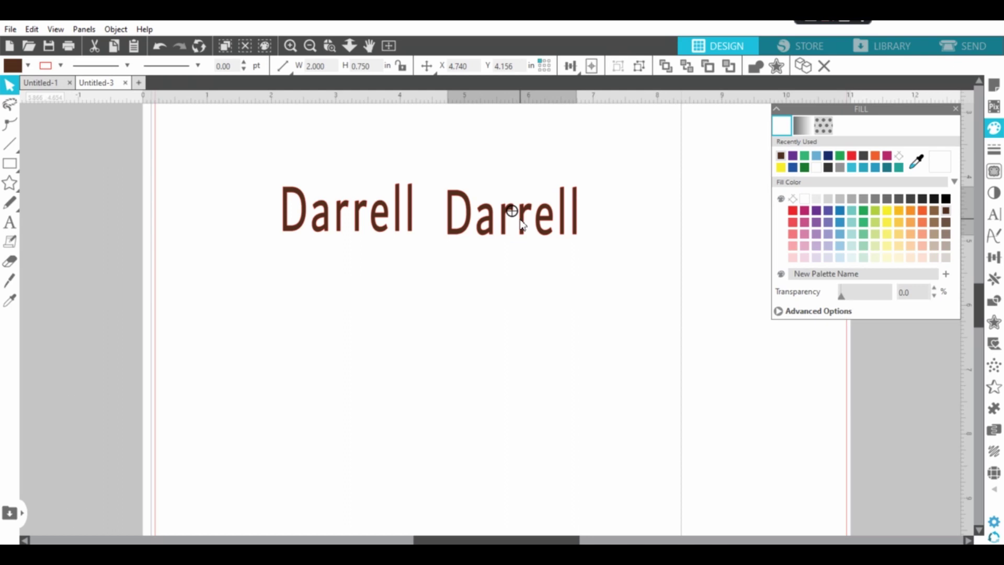
Step: Save the design to the hard drive as Gloves - Darrell.svg, replacing the existing file
click(542, 307)
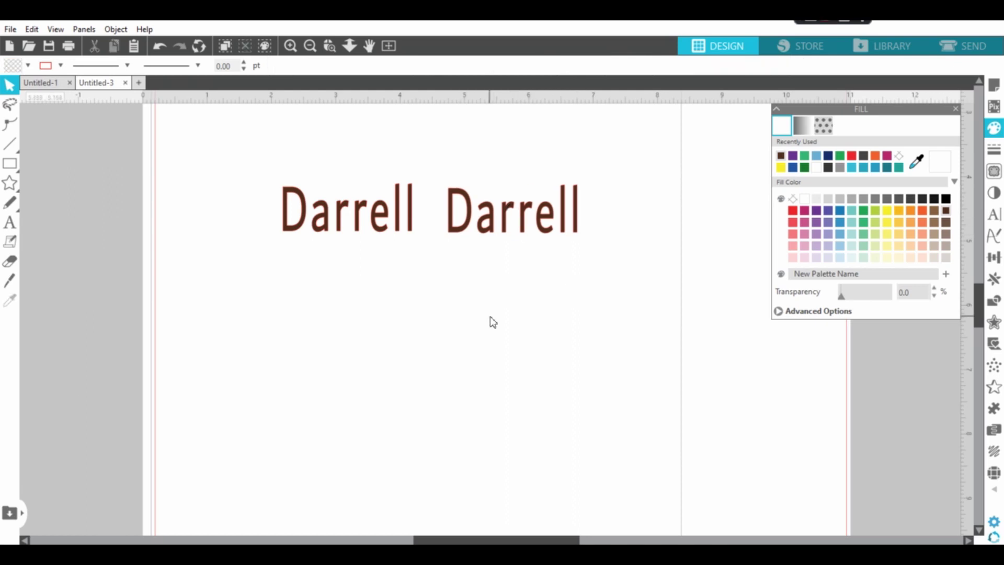
click(10, 30)
mouse_move(47, 164)
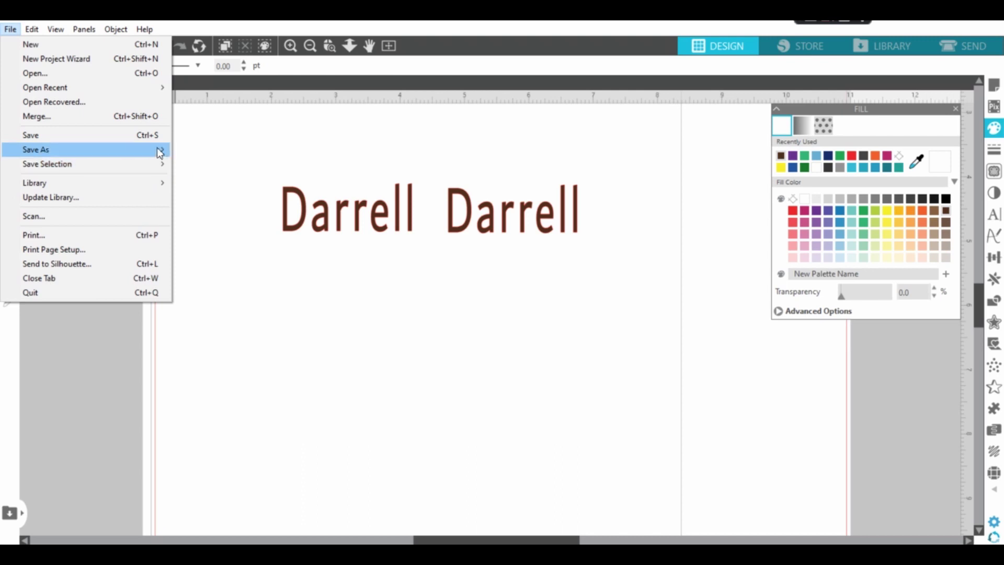
mouse_move(87, 149)
click(217, 149)
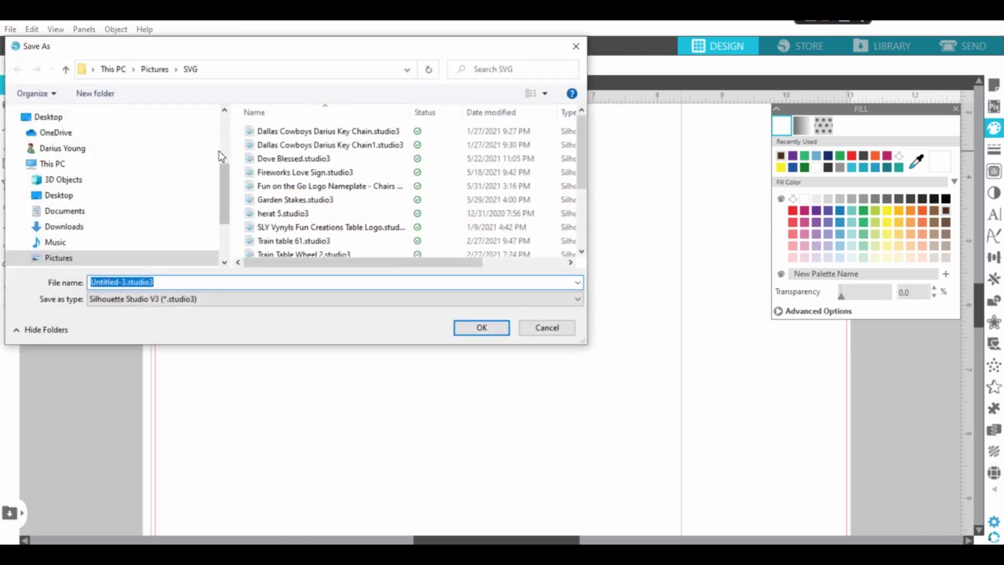
scroll(219, 151, up, 3)
text(Gloves)
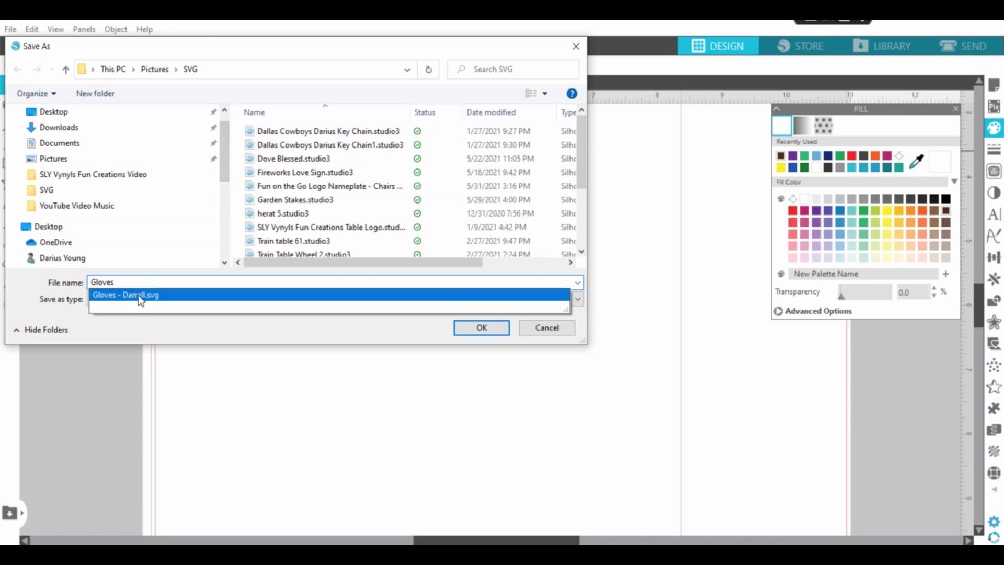
click(198, 298)
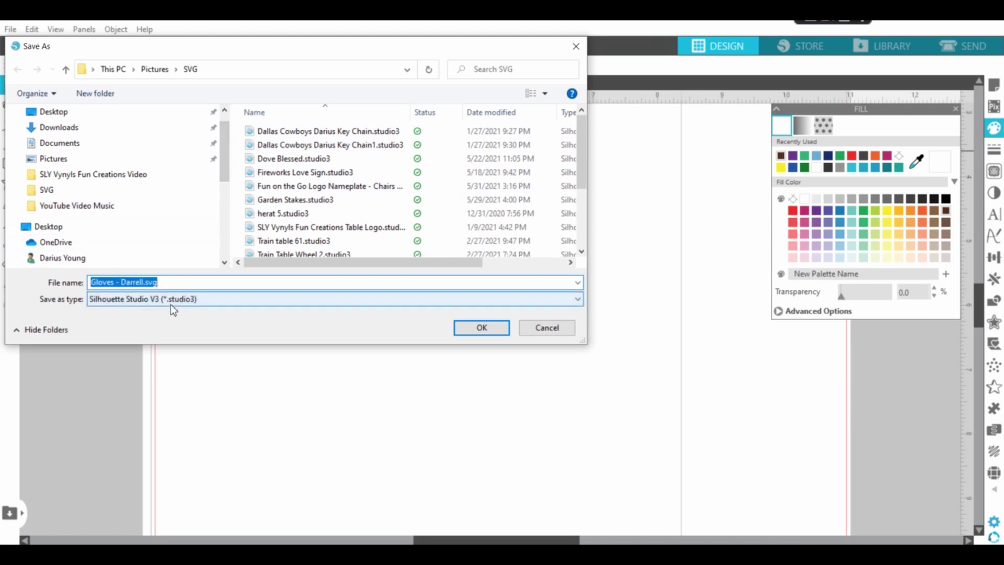
click(477, 334)
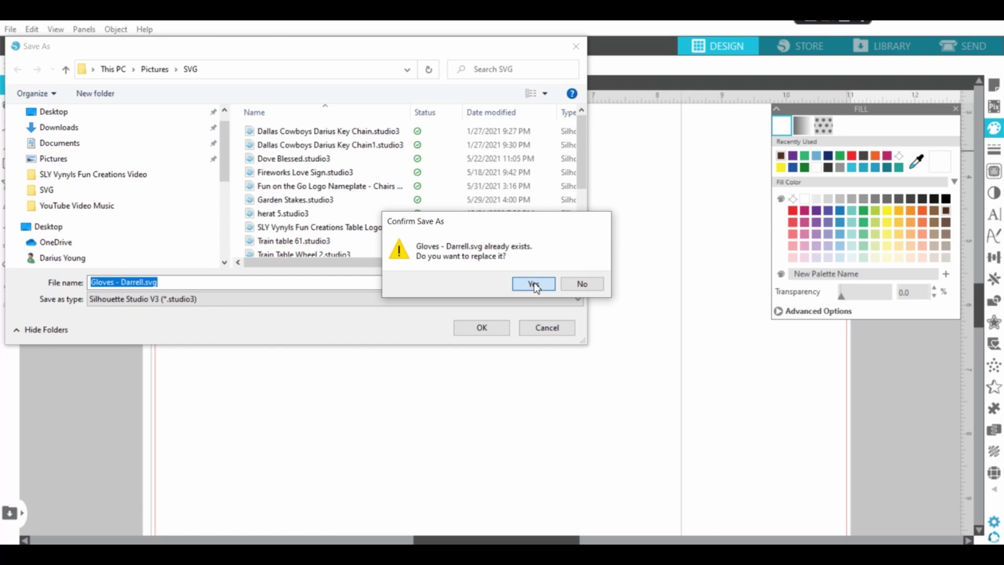
click(531, 285)
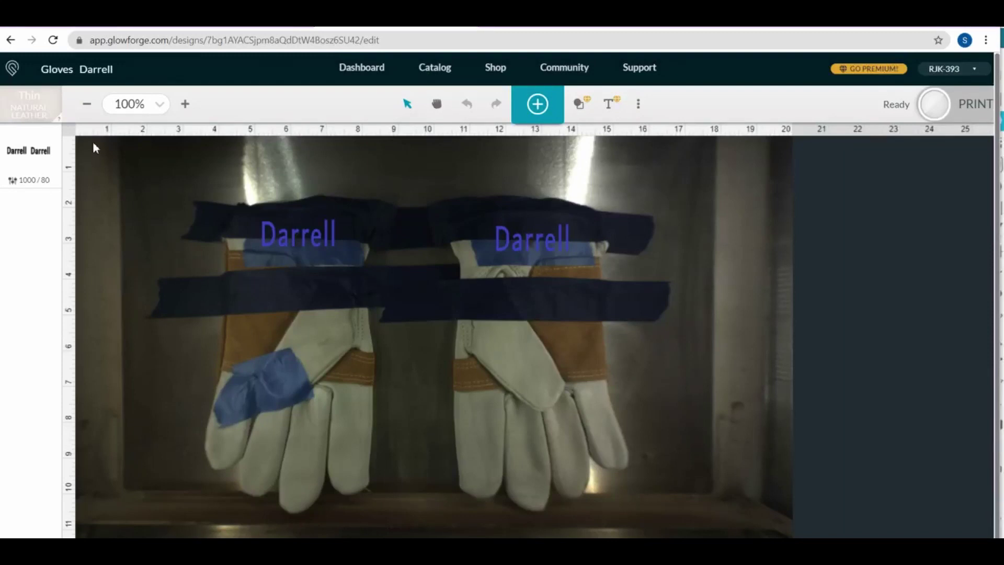
Step: Review the Gloves - Leather Engrave preset: speed 1000, power 80, 270 lines per inch
click(22, 108)
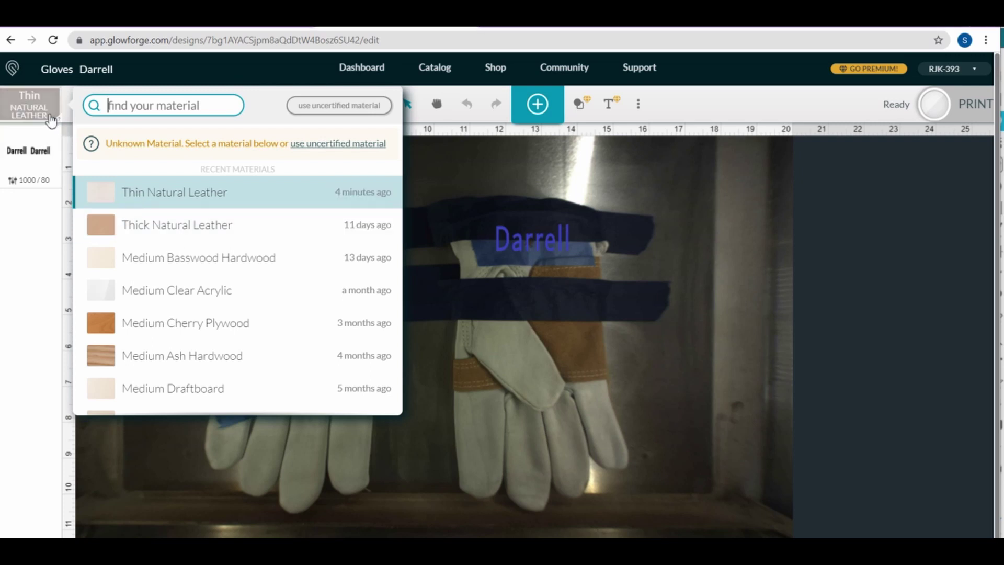
click(26, 157)
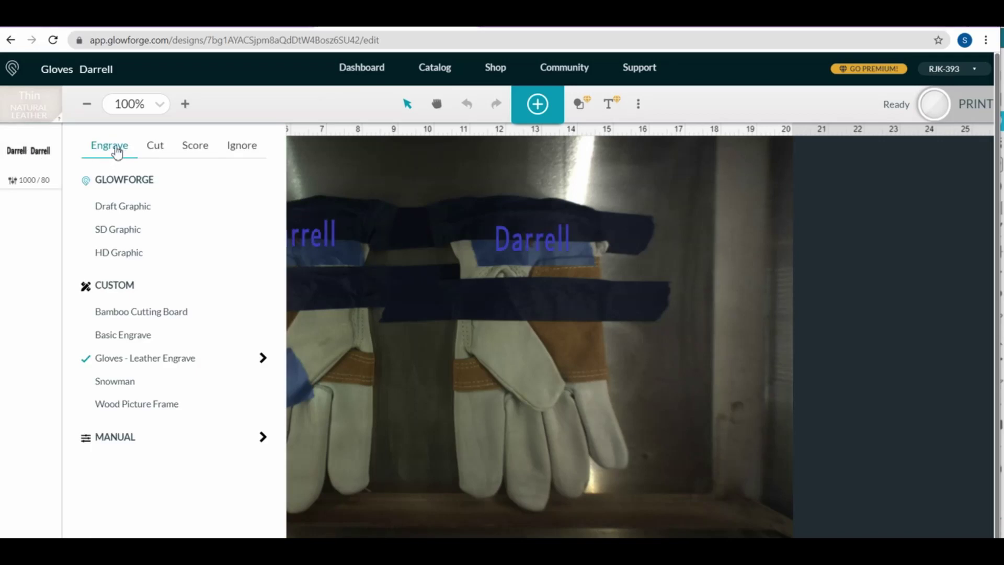
click(262, 360)
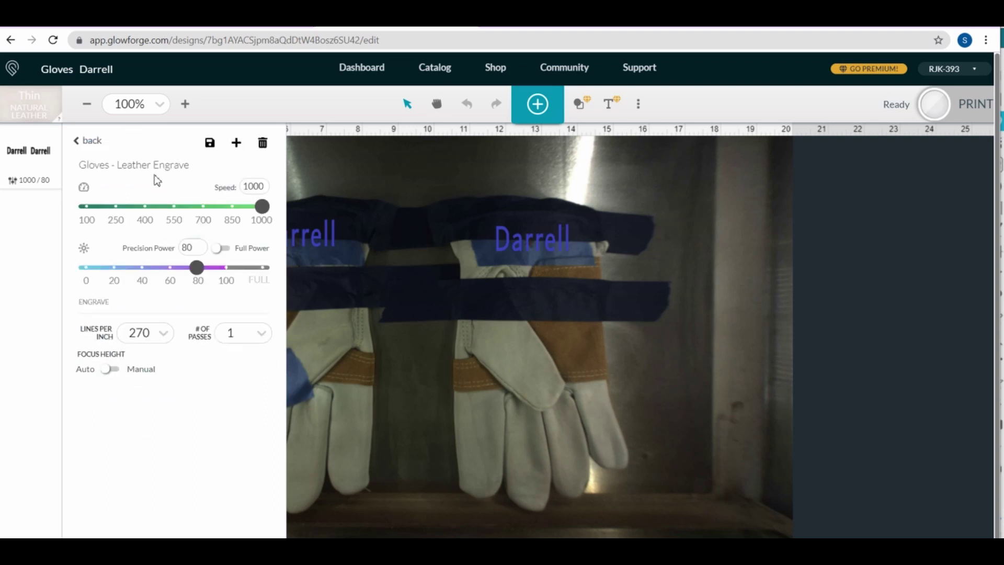
click(251, 189)
Step: Close the engrave settings, zoom to 150%, and pan to frame both gloves
click(78, 142)
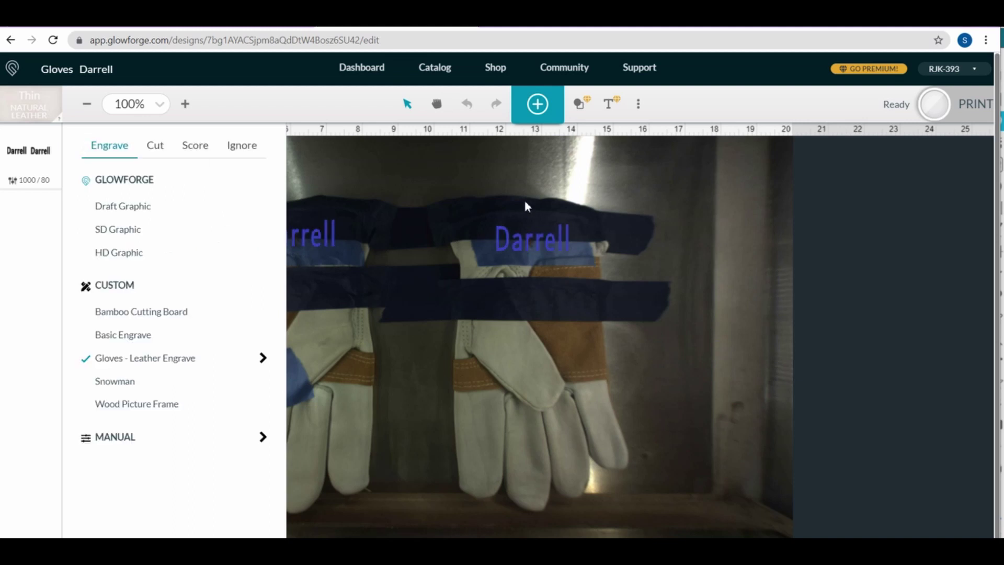
click(417, 186)
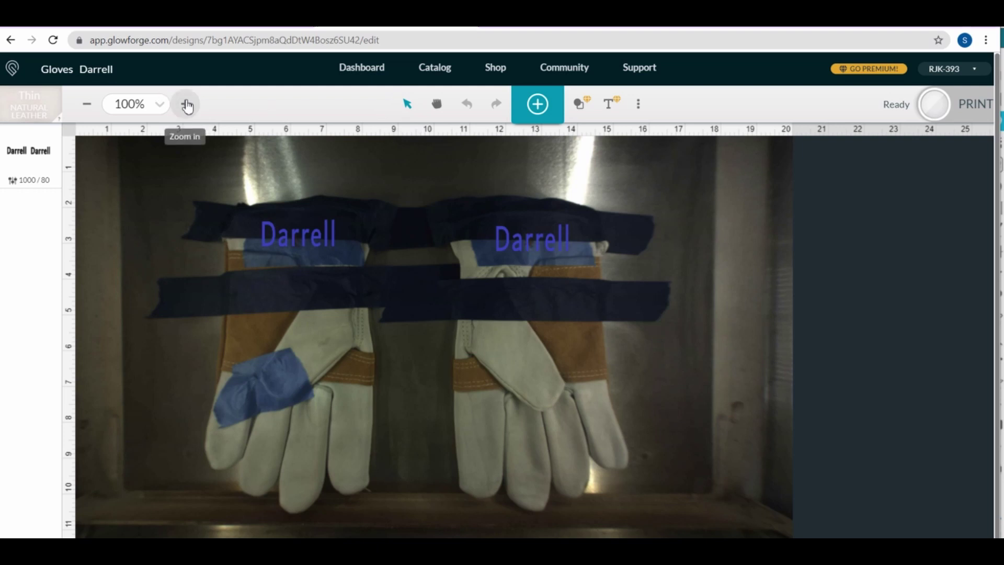
click(187, 106)
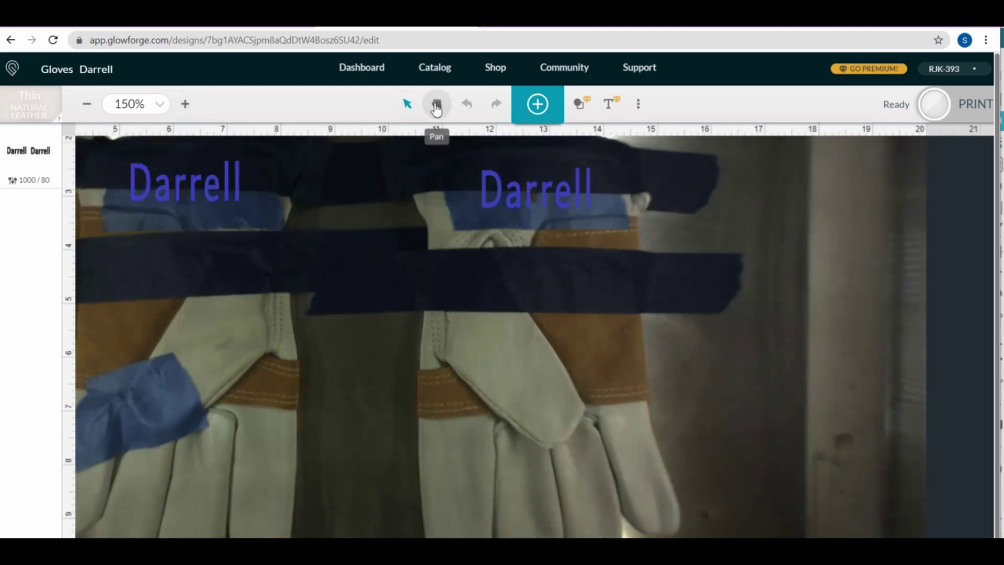
click(436, 106)
mouse_move(352, 209)
mouse_down()
mouse_move(433, 242)
mouse_move(429, 234)
mouse_up()
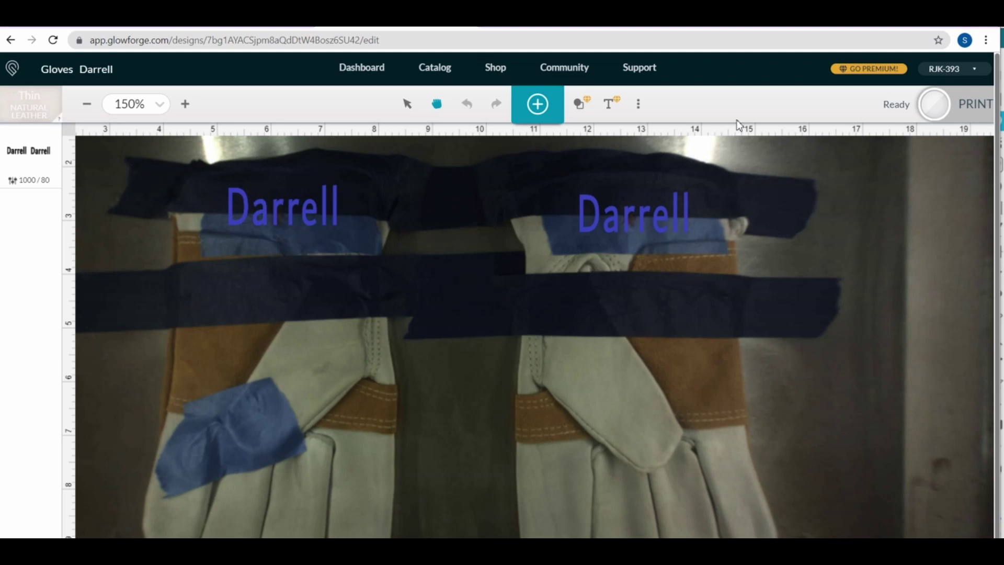
Step: Set the laser focus on the gloves, then dismiss the error notification
click(638, 104)
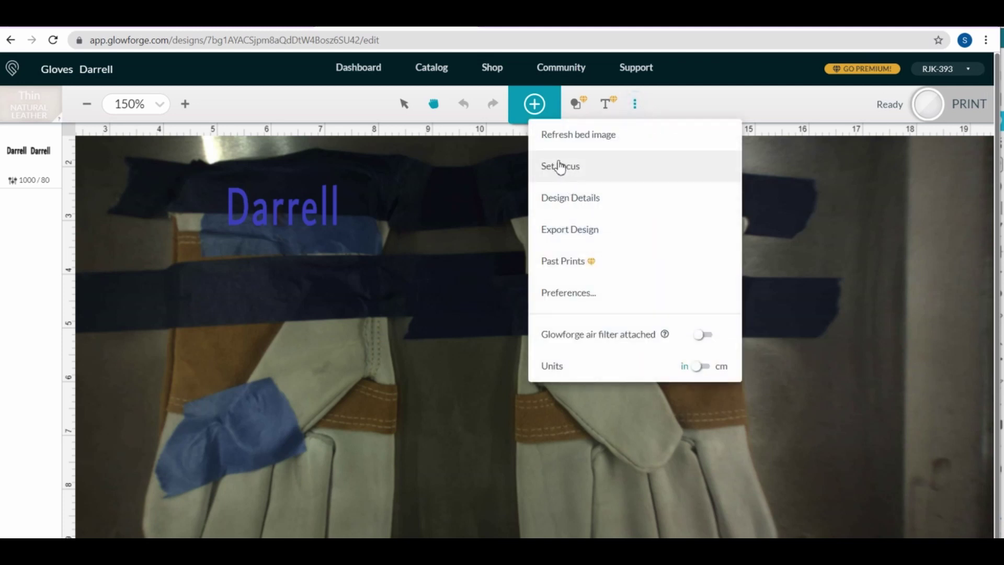
click(559, 166)
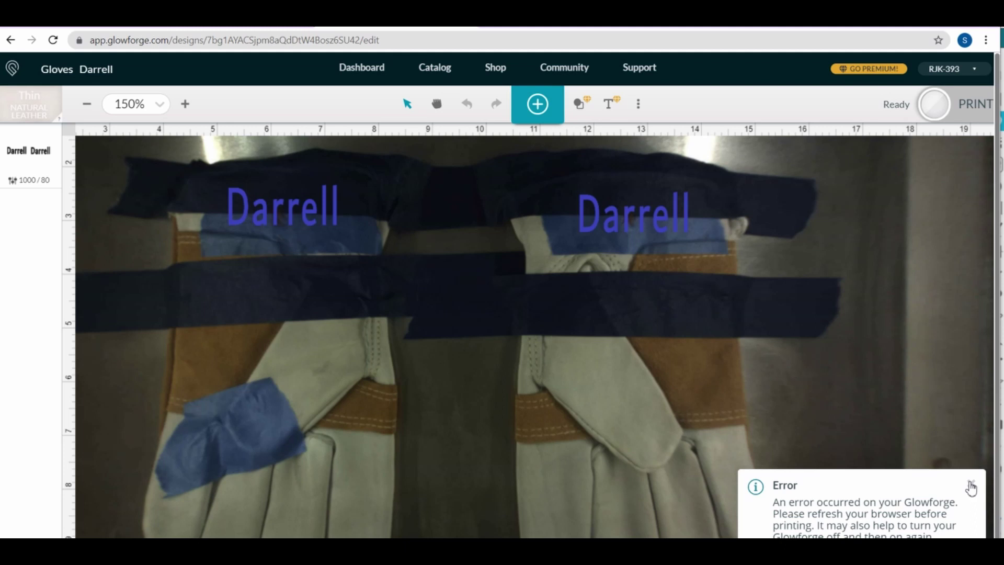
click(971, 484)
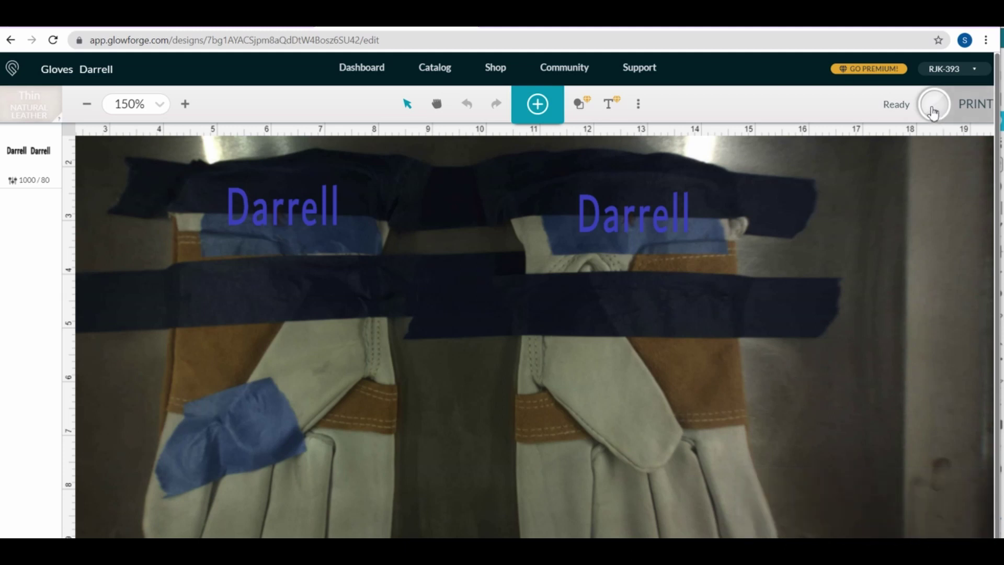
Step: Start the print so the Darrell engraving uploads to the Glowforge
click(934, 114)
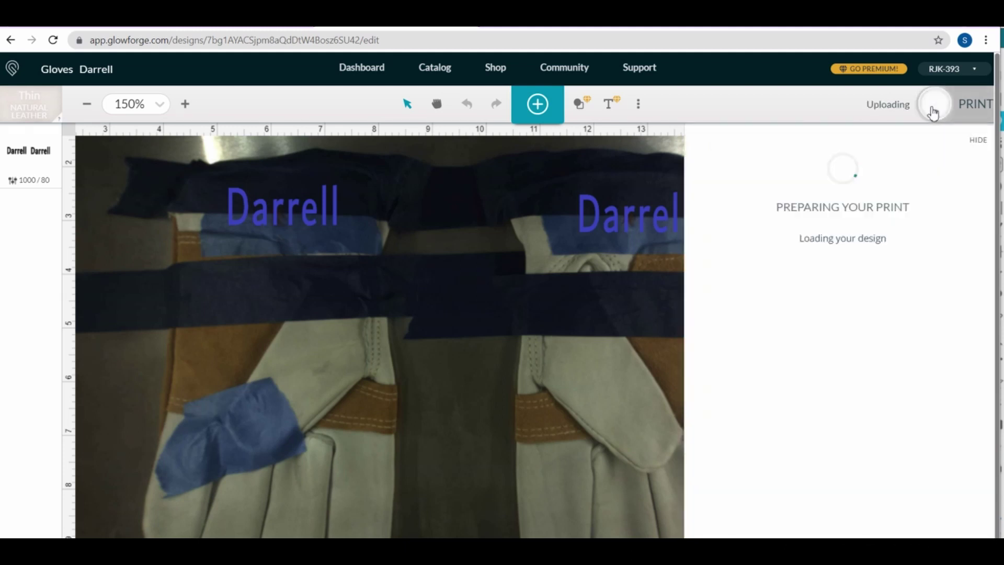